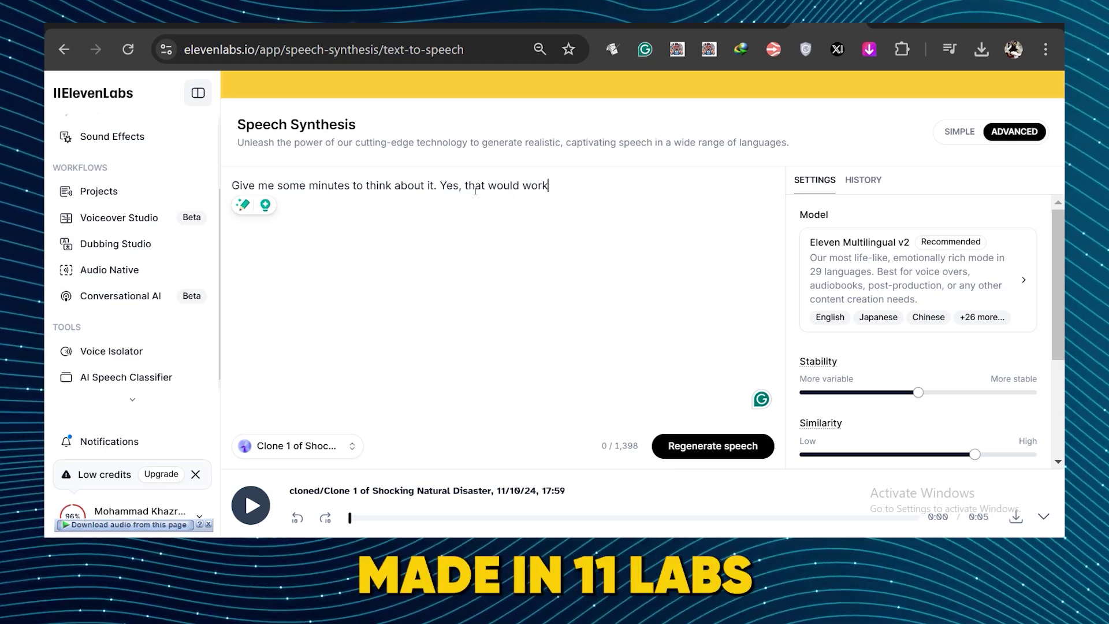
Select the full script line and regenerate its speech as a new 4-second cloned-voice clip
{"action": "left_click_drag", "start_coordinate": [549, 186], "coordinate": [216, 183]}
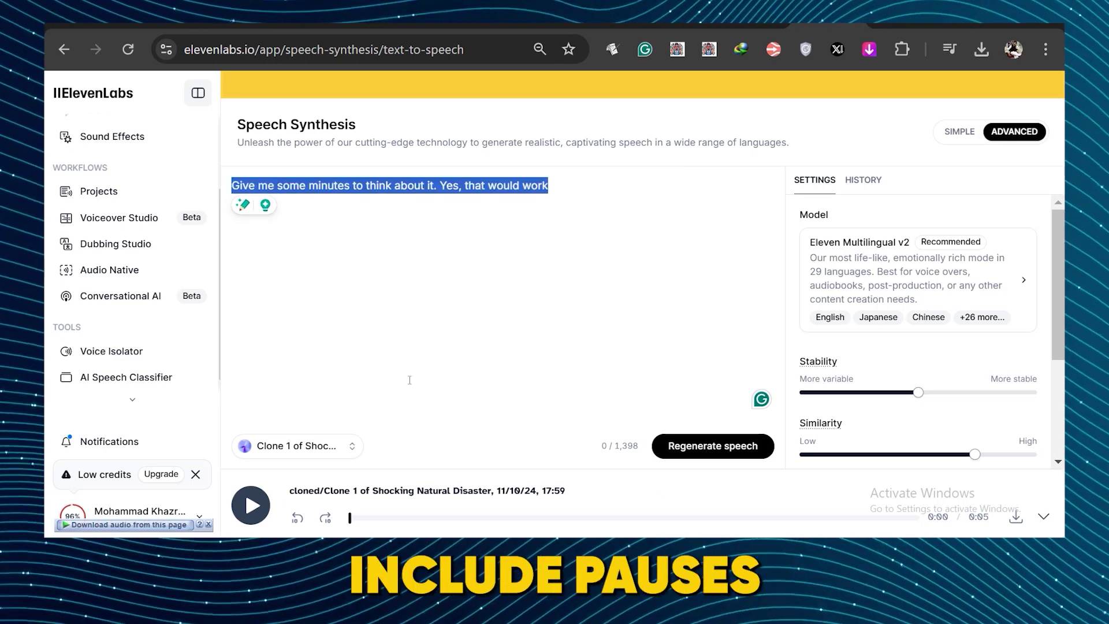
{"action": "left_click", "coordinate": [697, 456]}
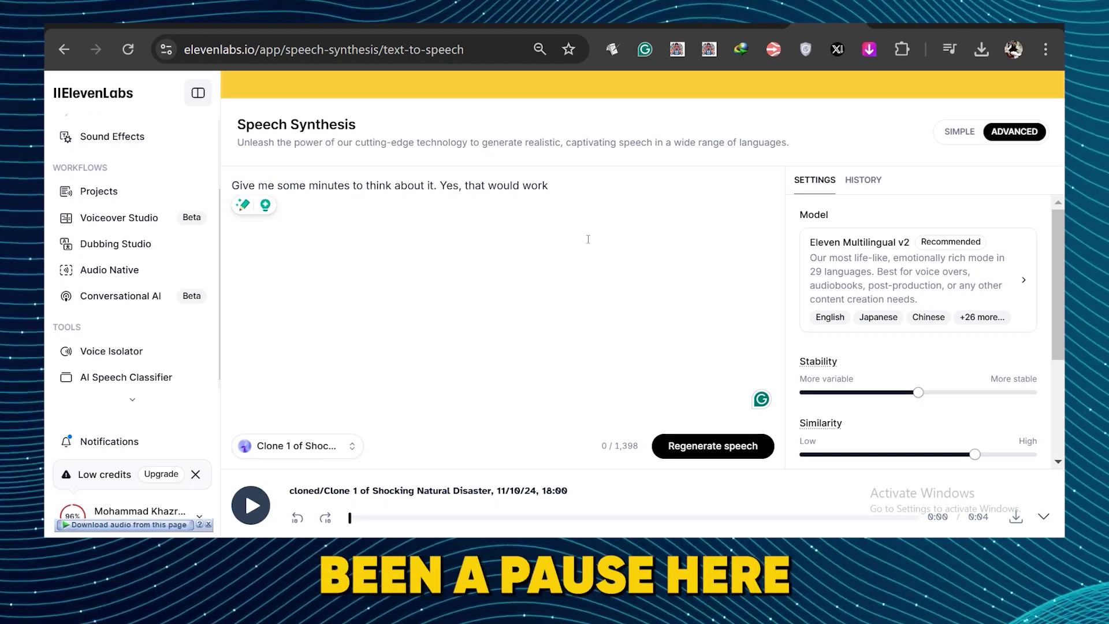
Insert the break tag before 'Yes', change its 3.0s duration to 1.5s, and generate the line
{"action": "type", "text": "<break time:\"3.0s\"/>"}
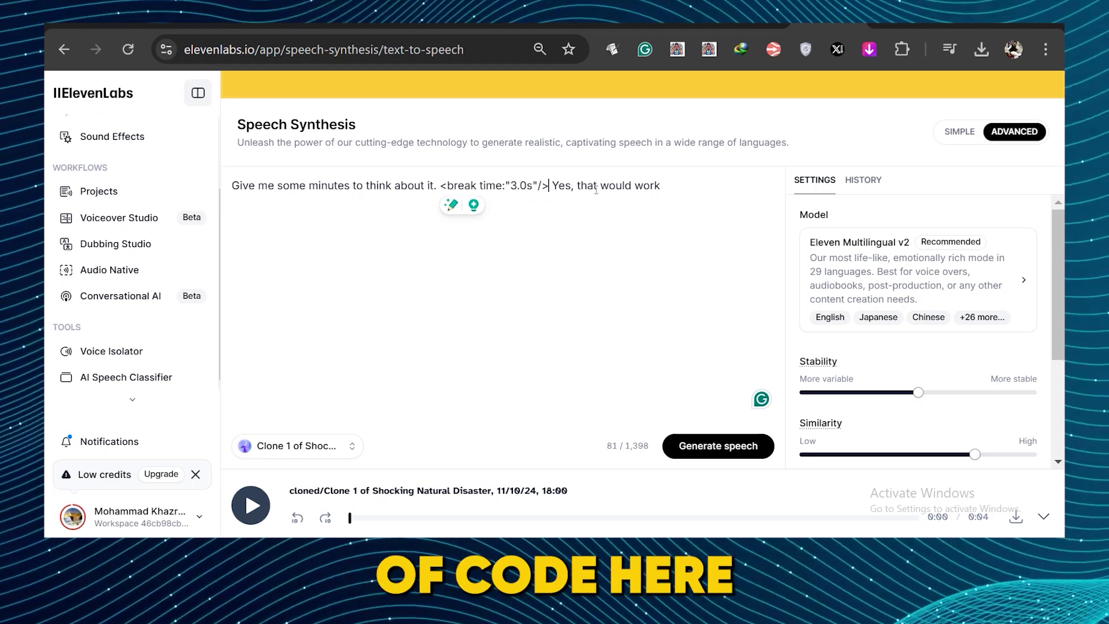
{"action": "left_click", "coordinate": [528, 189]}
{"action": "key", "text": "BackSpace"}
{"action": "key", "text": "BackSpace"}
{"action": "key", "text": "BackSpace"}
{"action": "type", "text": "1"}
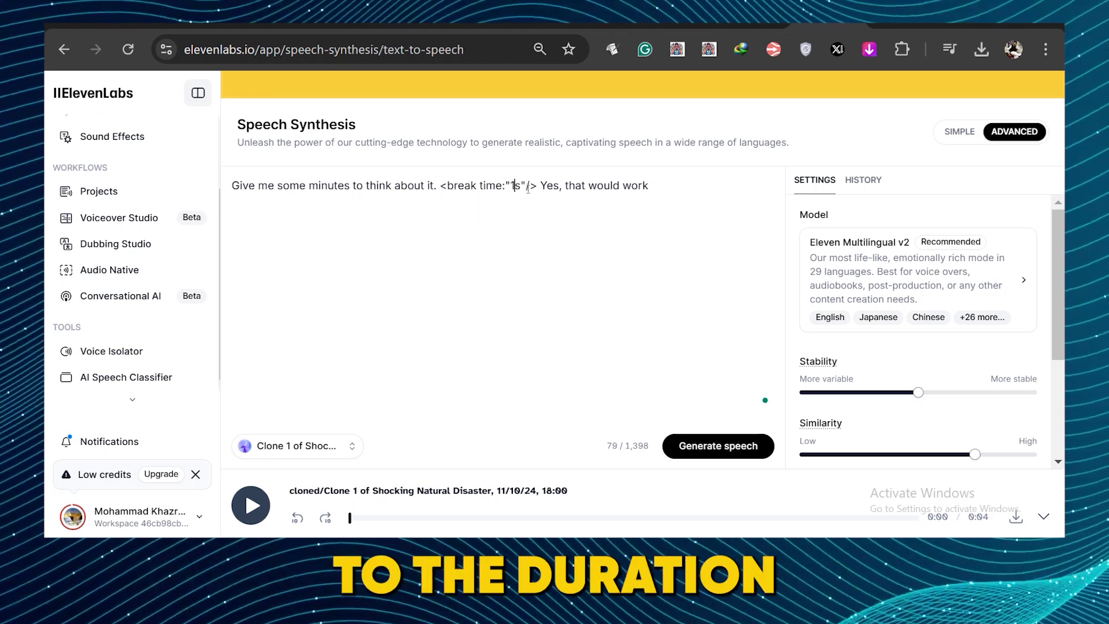
{"action": "type", "text": ".5"}
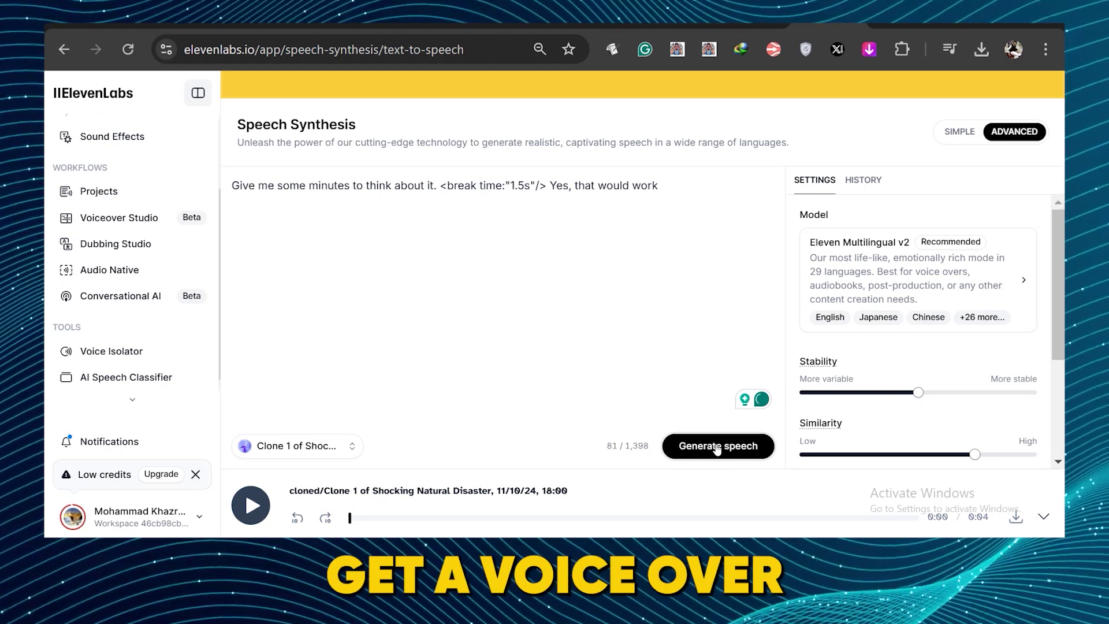
{"action": "left_click", "coordinate": [717, 448]}
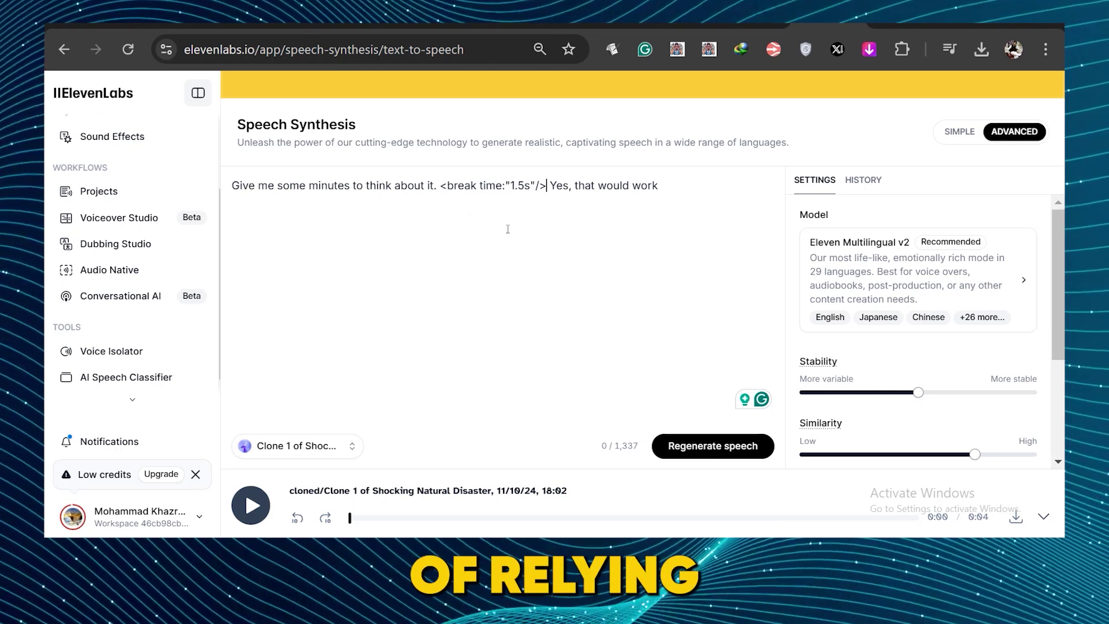
Replace the break tag with '..' dots, then paste the break tag back and select the line
{"action": "left_click_drag", "start_coordinate": [442, 186], "coordinate": [534, 180]}
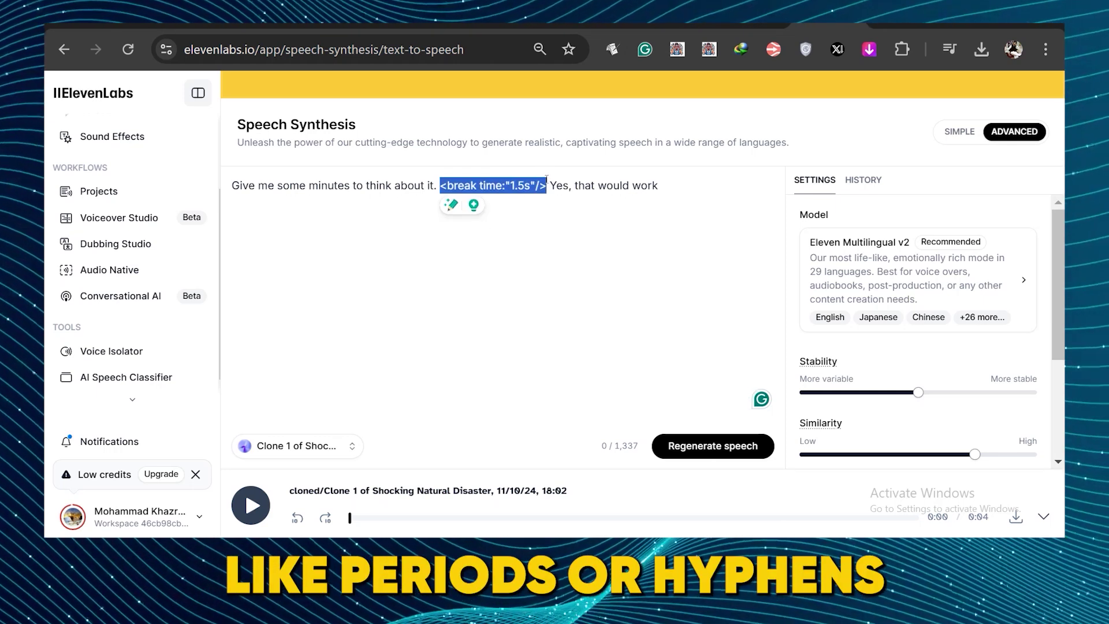
{"action": "type", "text": ".."}
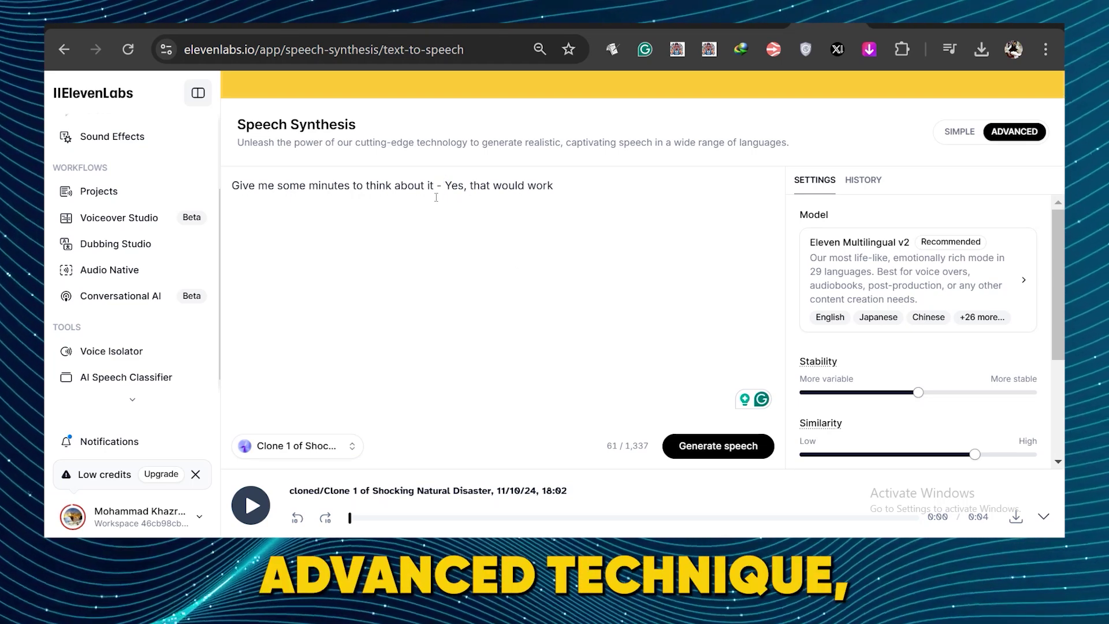
{"action": "type", "text": "<break time:\"3.0s\"/>"}
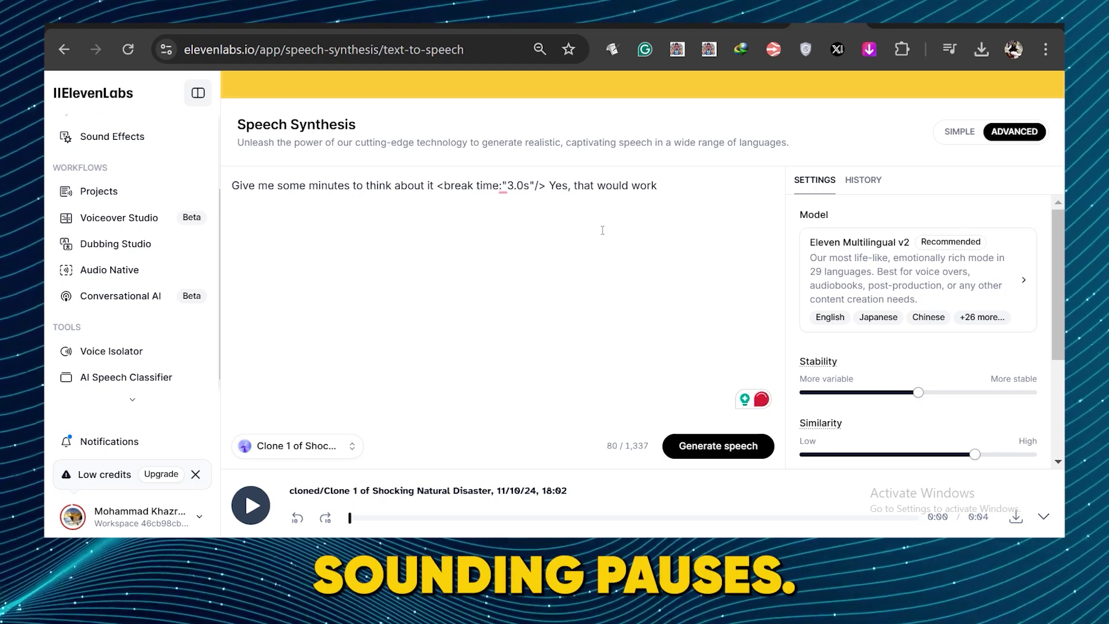
{"action": "left_click_drag", "start_coordinate": [658, 186], "coordinate": [231, 186]}
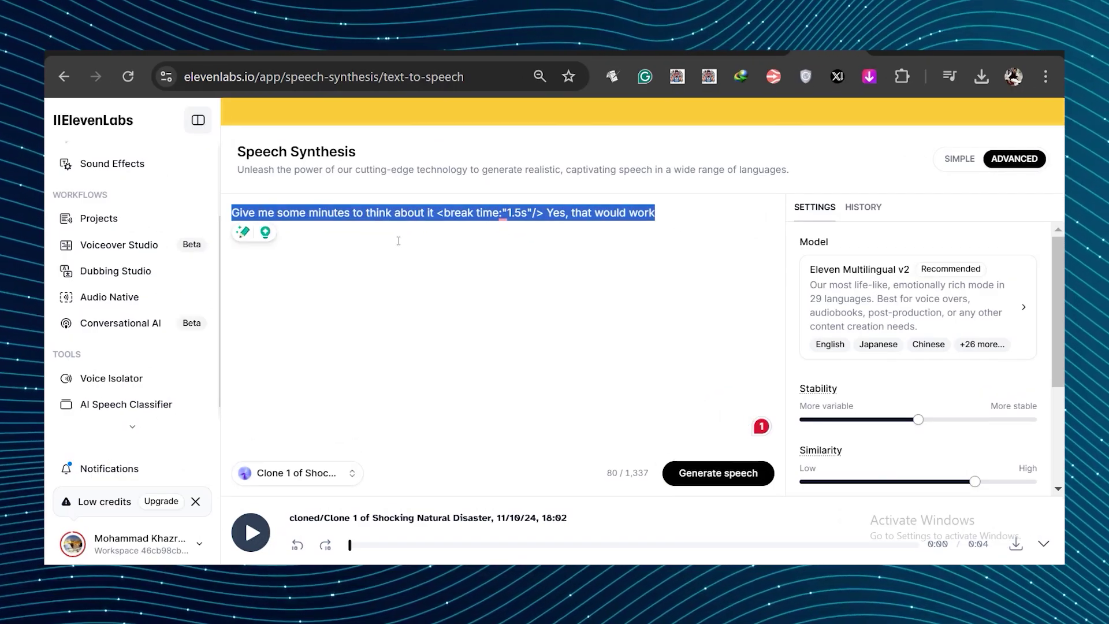
Generate speech for the quoted 'You are funny my brother', then add 'he laughed' and regenerate
{"action": "type", "text": "\"You are funny my brother\""}
{"action": "key", "text": "ctrl+Return"}
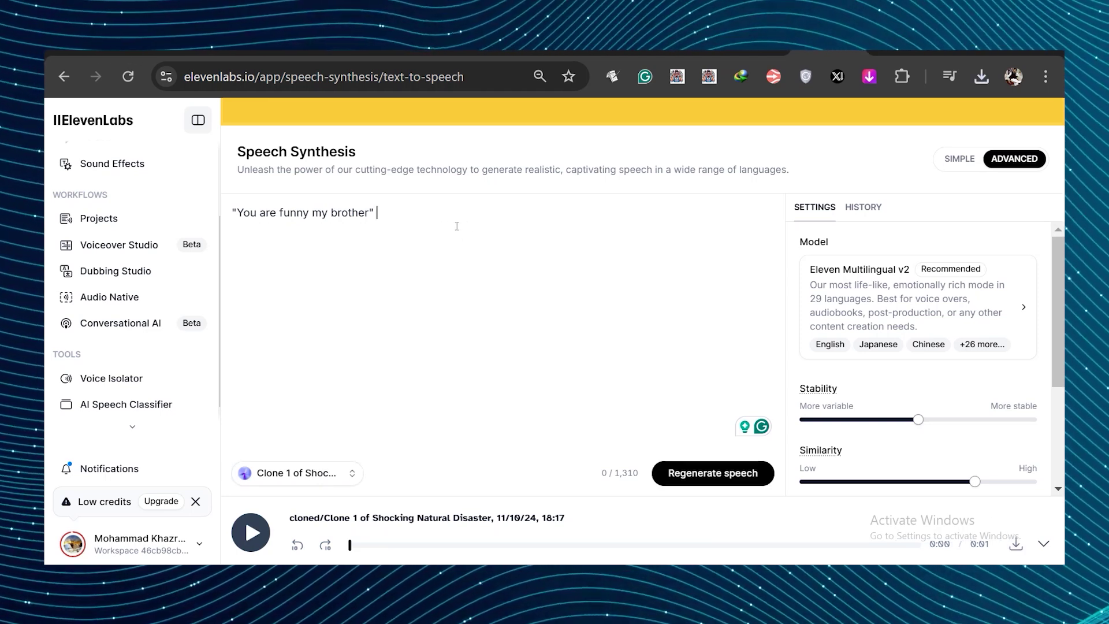
{"action": "type", "text": "he laughed."}
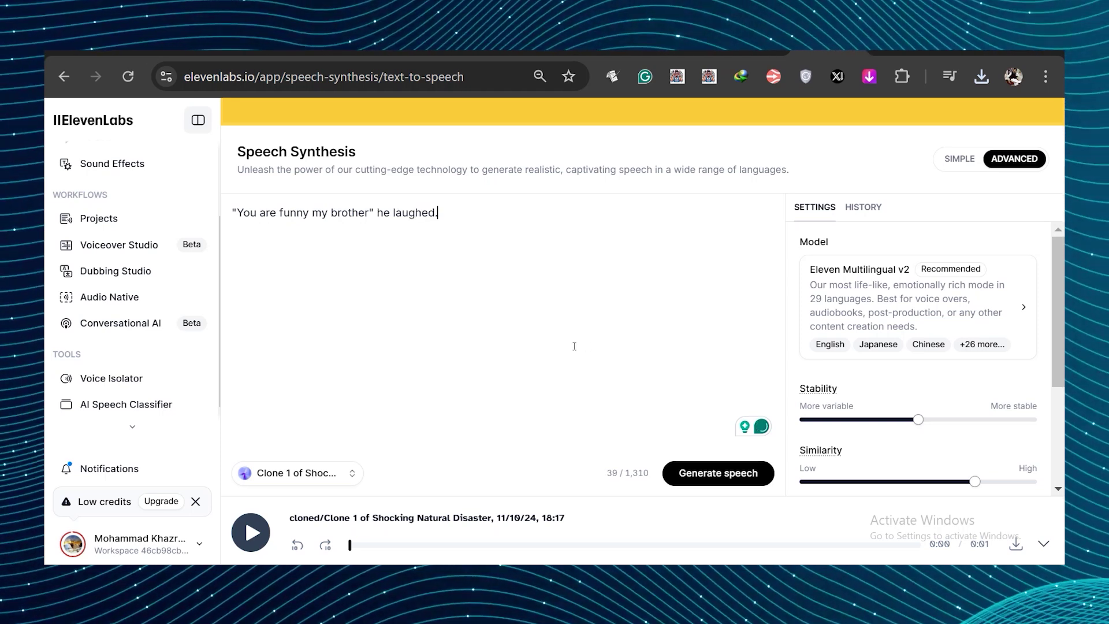
{"action": "left_click", "coordinate": [716, 479]}
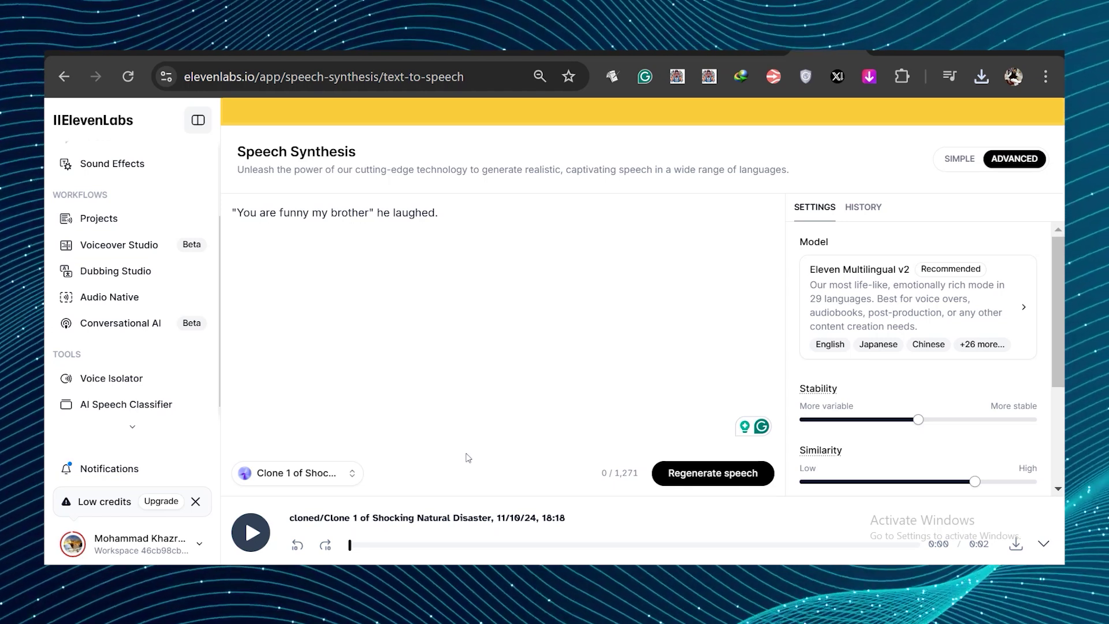
Replace the script with the quoted 'I am happy that you won tonight' plus 'he said, happily', then generate it
{"action": "left_click_drag", "start_coordinate": [454, 225], "coordinate": [228, 218]}
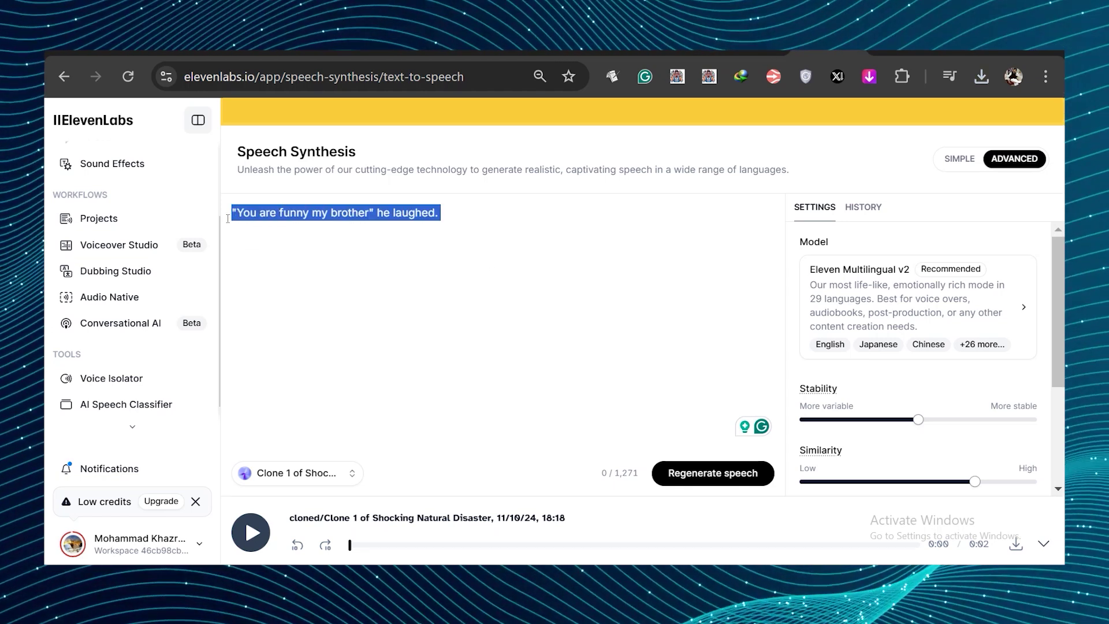
{"action": "type", "text": "I am happy that you won tonight"}
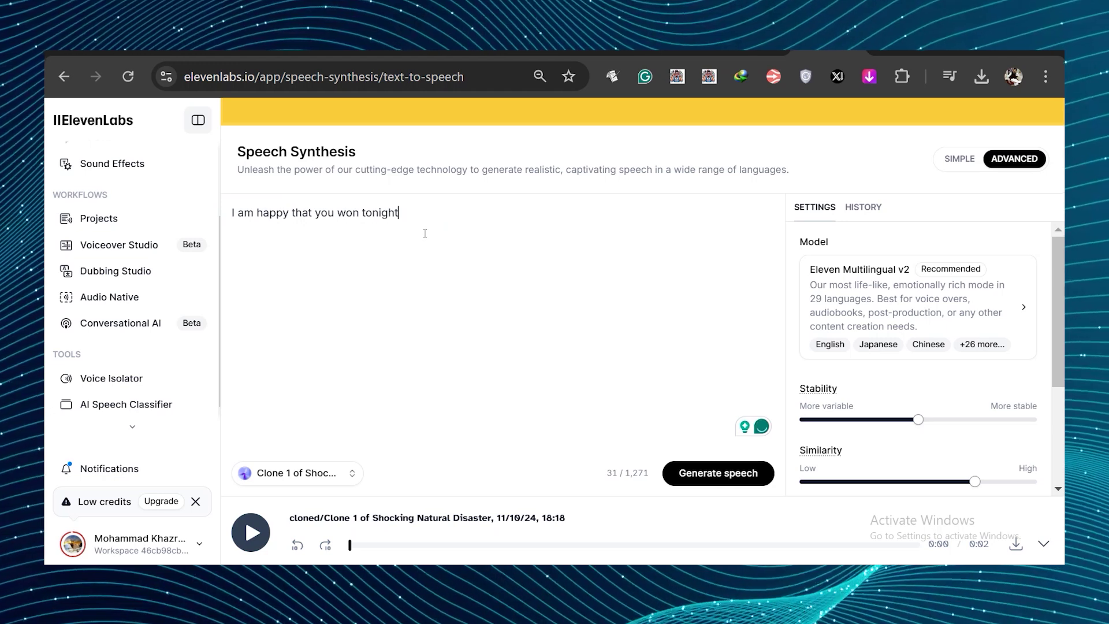
{"action": "key", "text": "ctrl+a"}
{"action": "type", "text": "\"I am happy that you won tonight\""}
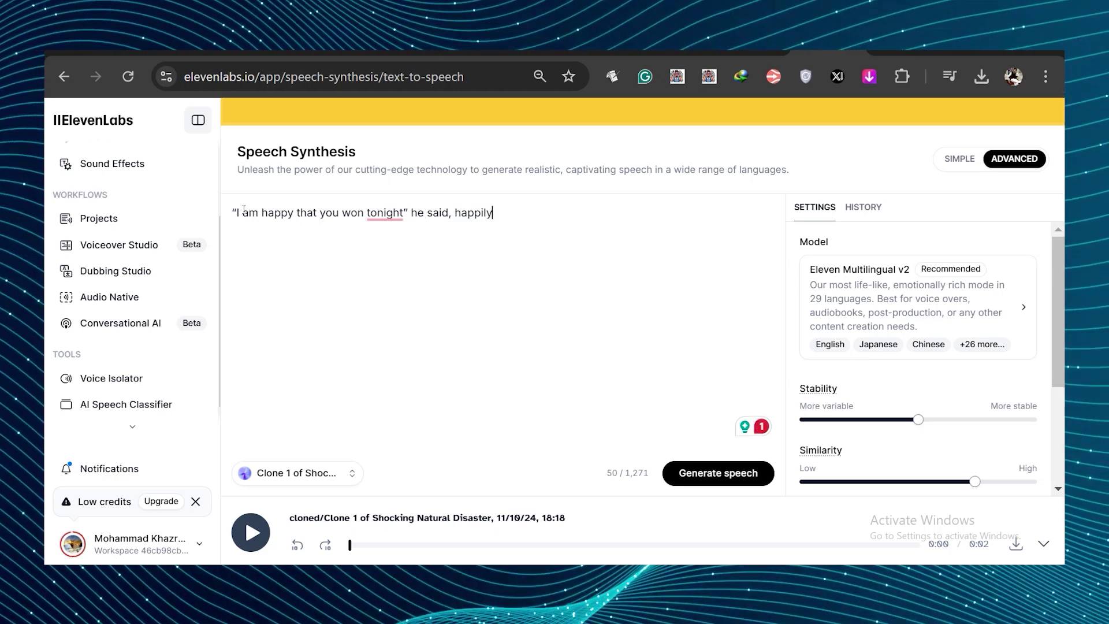
{"action": "left_click_drag", "start_coordinate": [237, 211], "coordinate": [495, 212]}
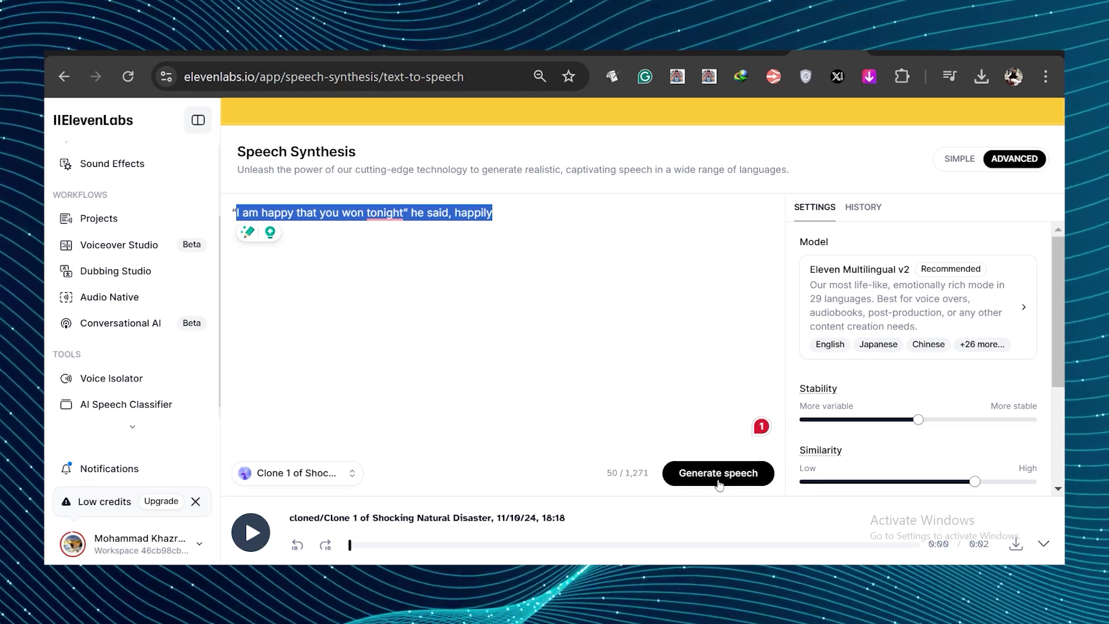
{"action": "left_click", "coordinate": [719, 483]}
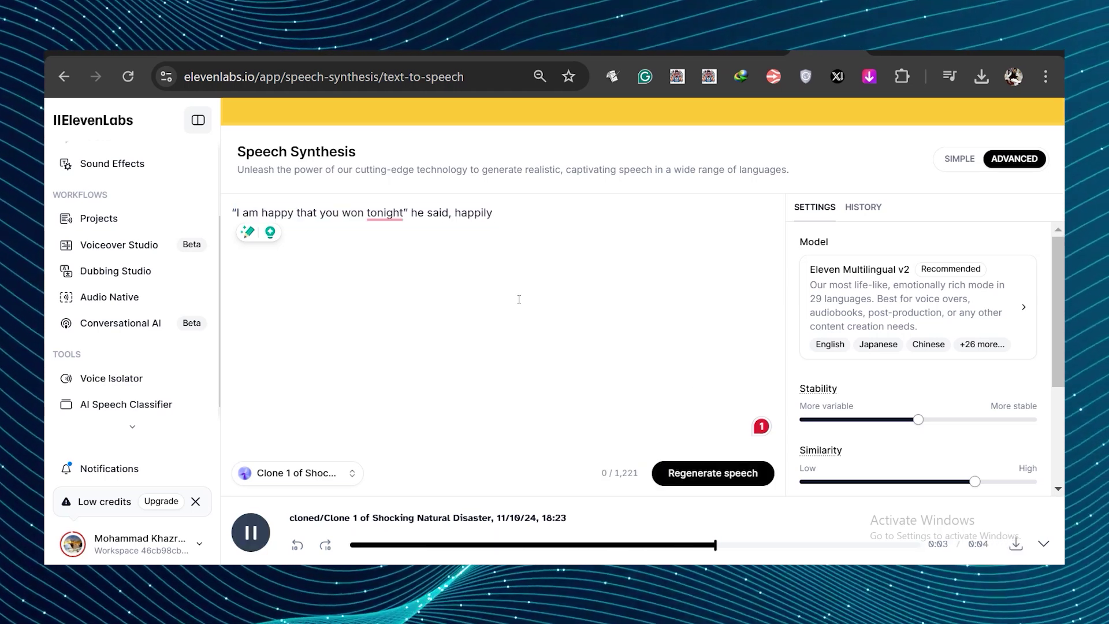
Replace the script with 'Why did you come late tonight' he shouted, angrily, and generate it
{"action": "left_click_drag", "start_coordinate": [494, 212], "coordinate": [411, 213]}
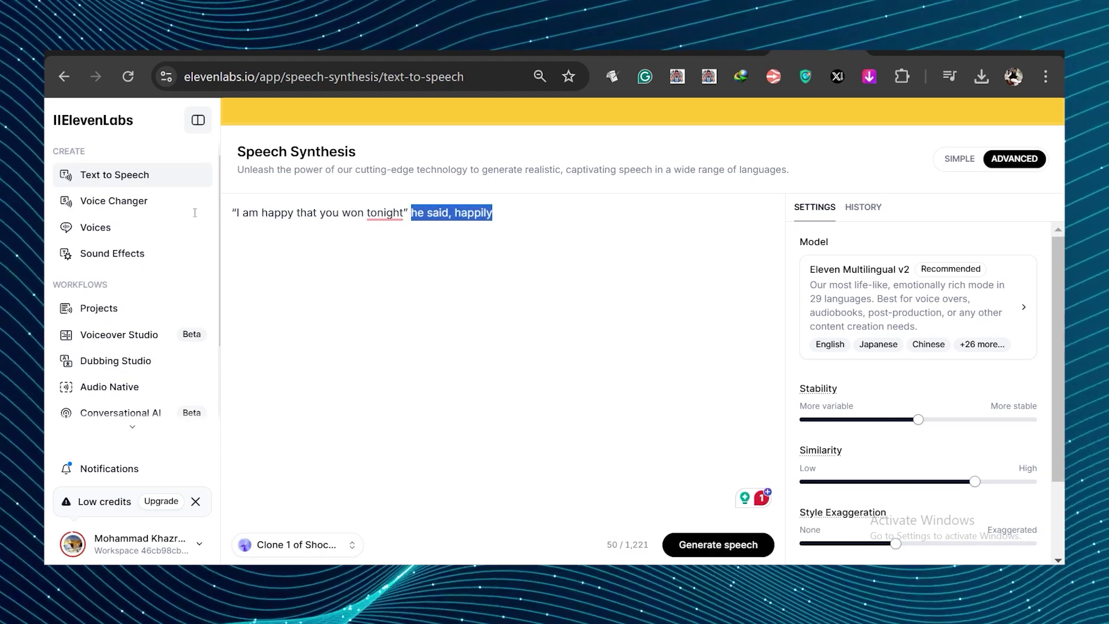
{"action": "key", "text": "ctrl+a"}
{"action": "type", "text": "\"Why did you come late tonight\""}
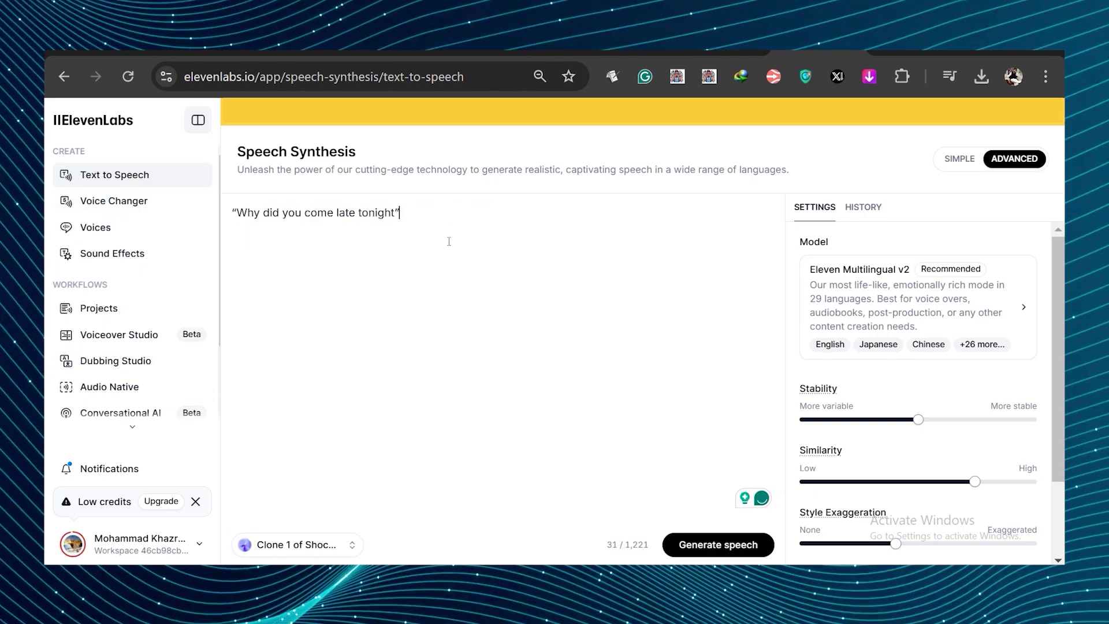
{"action": "type", "text": "he shouted, angrily"}
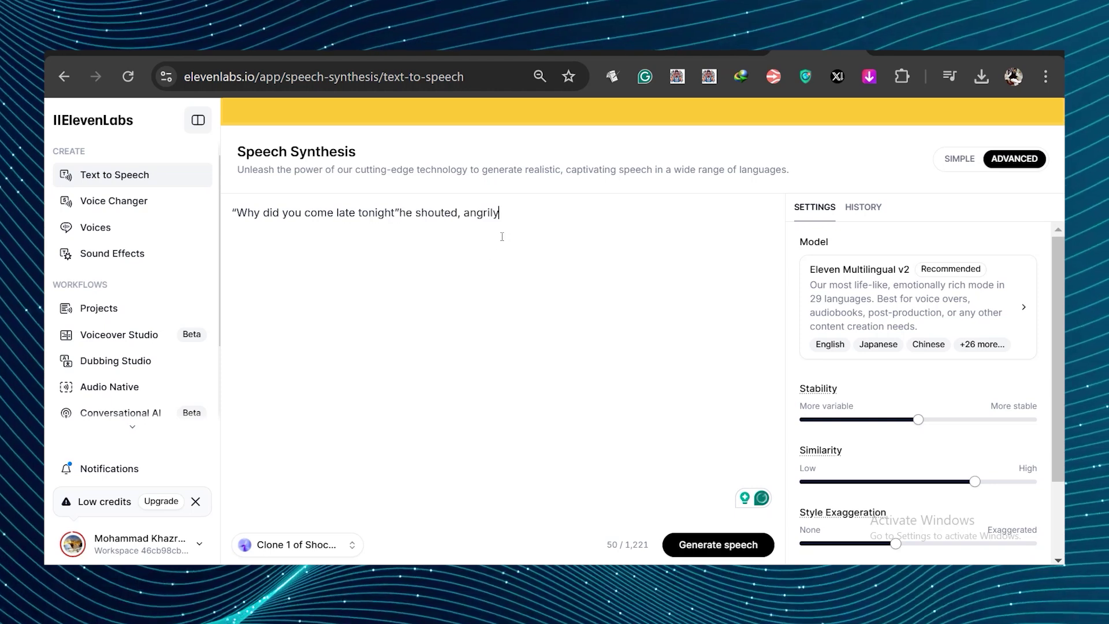
{"action": "key", "text": "ctrl+Left"}
{"action": "key", "text": "ctrl+Left"}
{"action": "key", "text": "ctrl+Left"}
{"action": "key", "text": "ctrl+Return"}
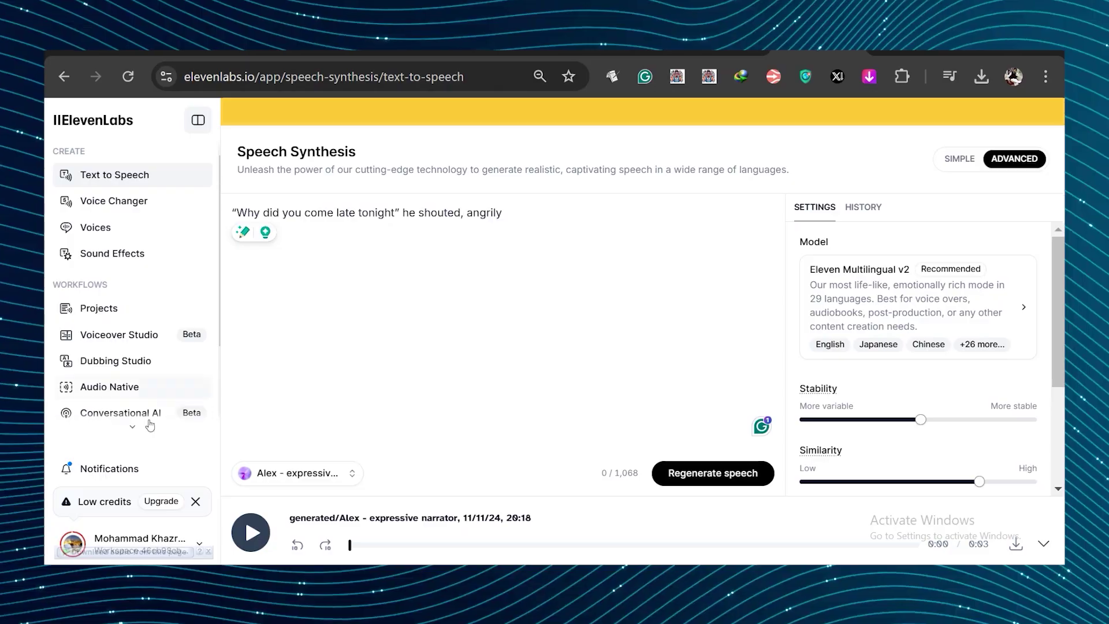
Open Dubbing, create a new dub, and scroll through the Target Languages list
{"action": "left_click", "coordinate": [148, 360]}
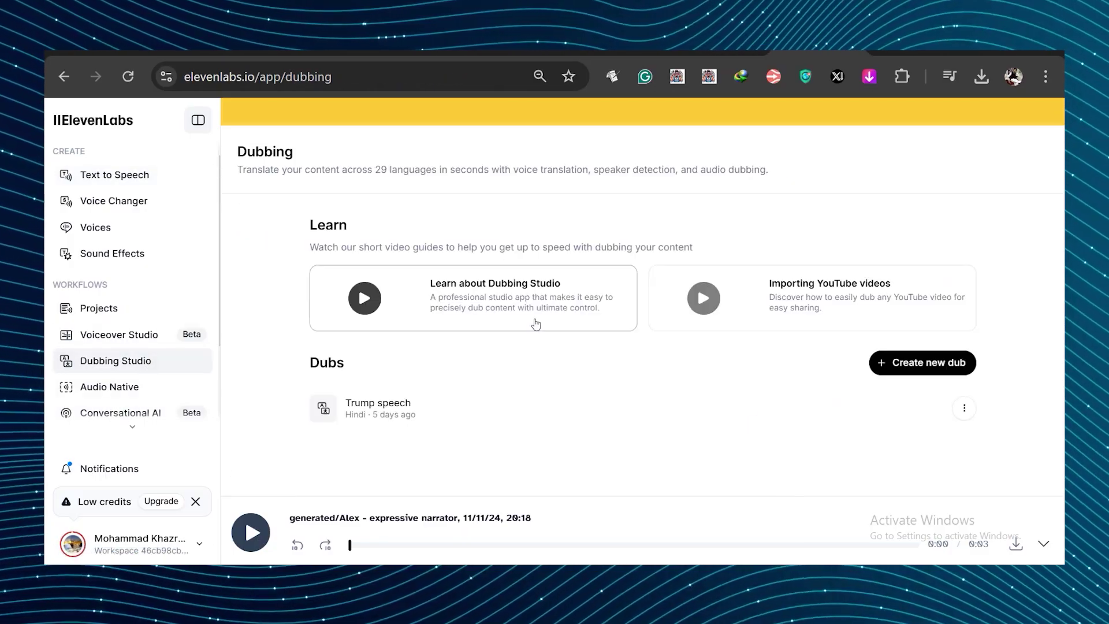
{"action": "left_click", "coordinate": [893, 362]}
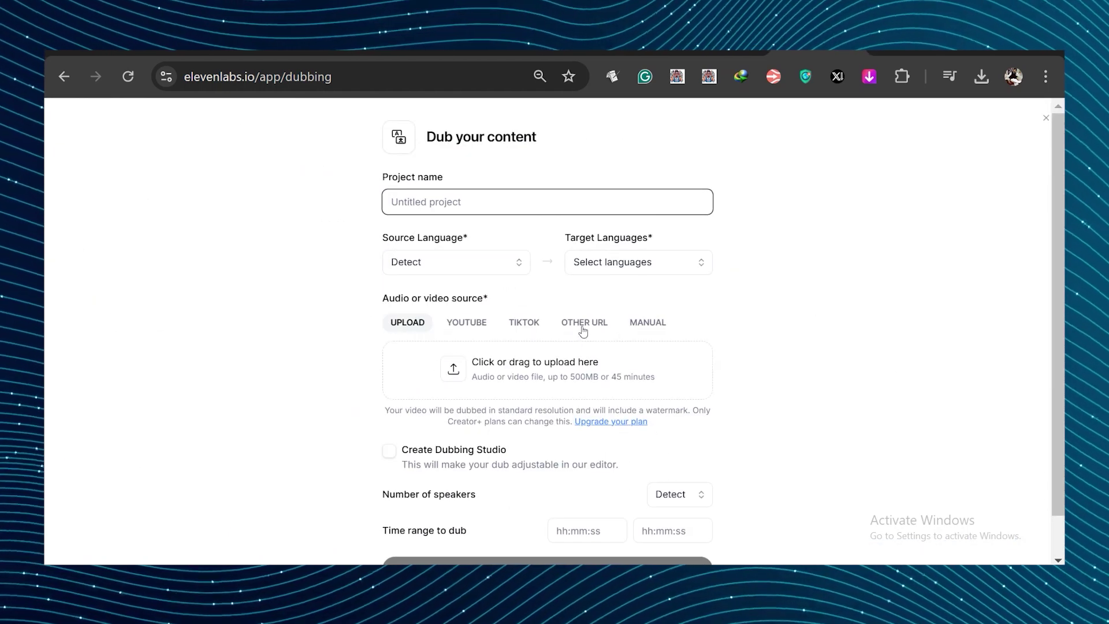
{"action": "key", "text": "Tab"}
{"action": "key", "text": "Tab"}
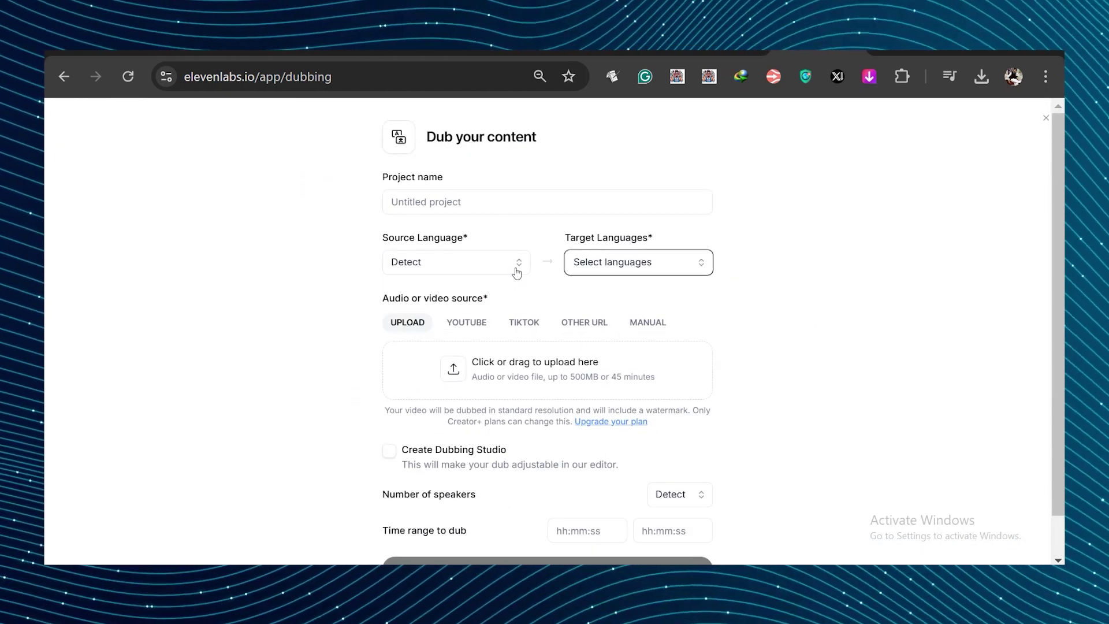
{"action": "left_click", "coordinate": [664, 262]}
{"action": "mouse_move", "coordinate": [640, 452]}
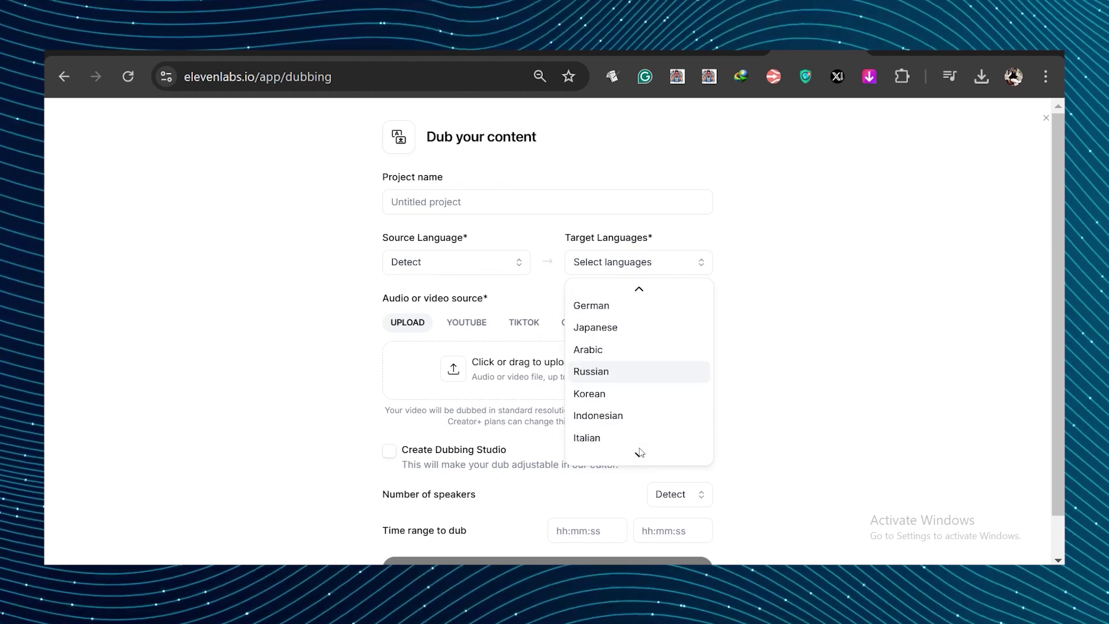
{"action": "scroll", "coordinate": [636, 396], "scroll_direction": "down", "scroll_amount": 2}
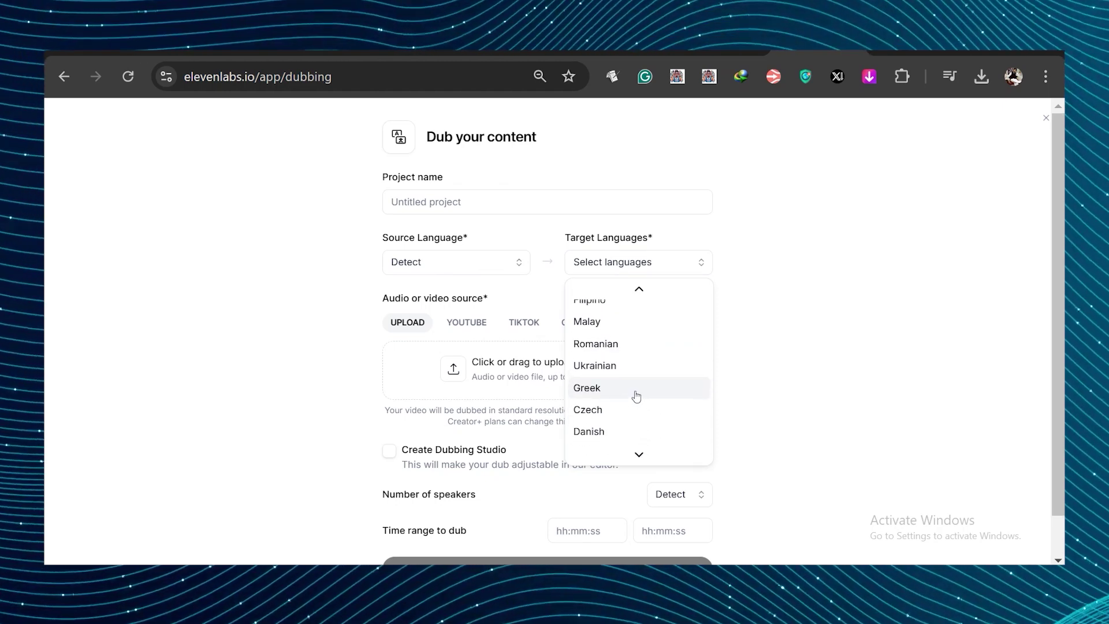
{"action": "scroll", "coordinate": [636, 396], "scroll_direction": "down", "scroll_amount": 1}
{"action": "scroll", "coordinate": [639, 370], "scroll_direction": "up", "scroll_amount": 3}
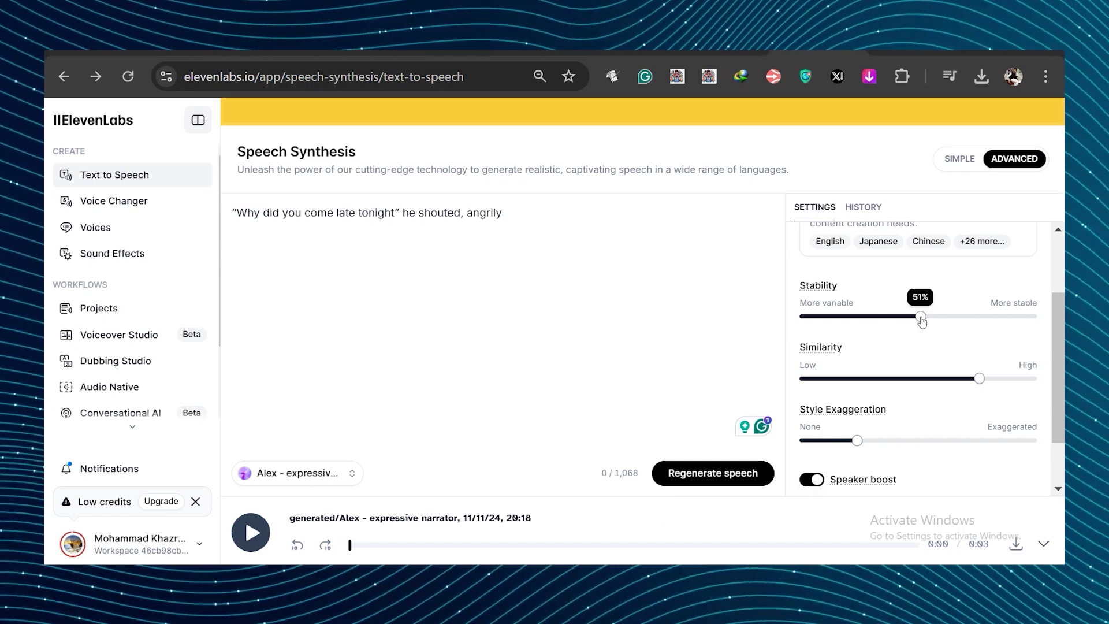
Drag Stability higher, nudge Style Exaggeration up, and adjust Similarity in the voice settings
{"action": "left_click_drag", "start_coordinate": [922, 322], "coordinate": [971, 326]}
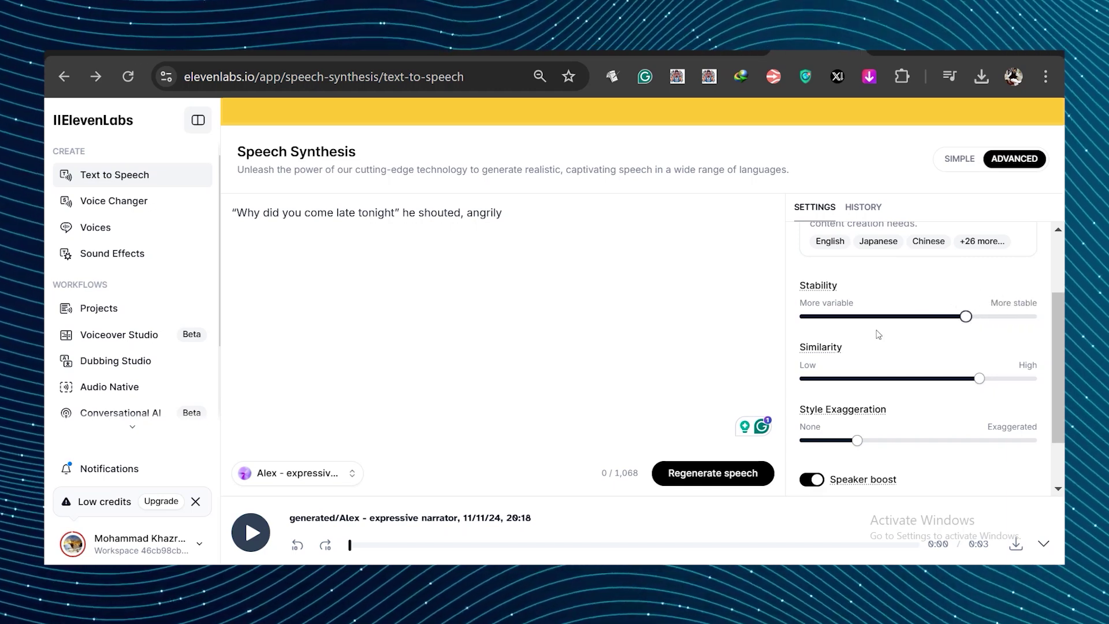
{"action": "left_click_drag", "start_coordinate": [854, 444], "coordinate": [879, 446]}
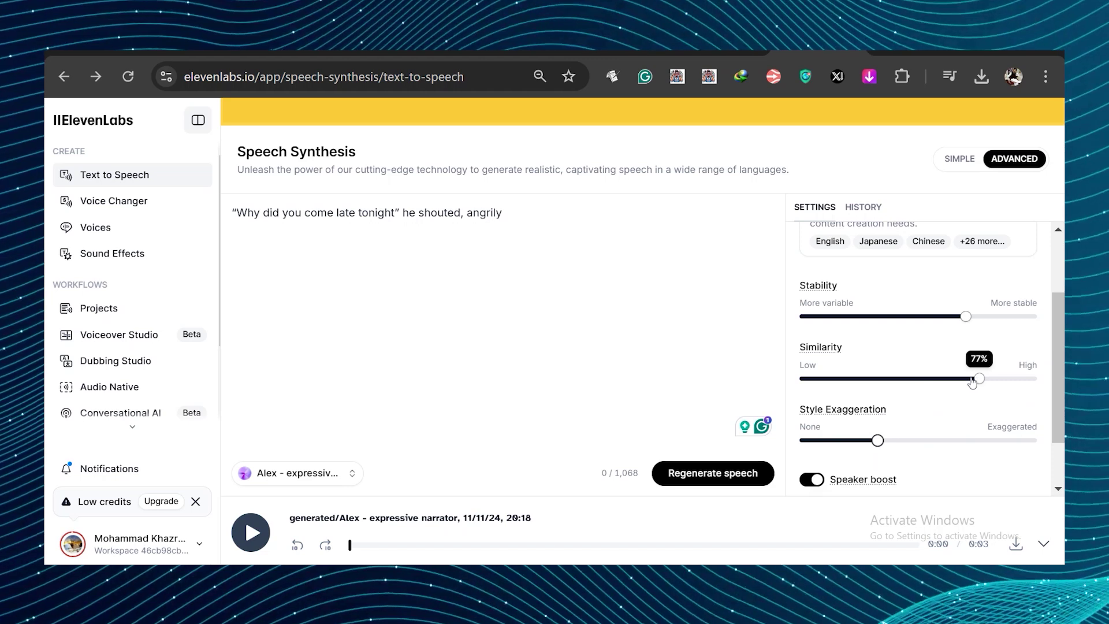
{"action": "mouse_move", "coordinate": [973, 384]}
{"action": "left_mouse_down"}
{"action": "mouse_move", "coordinate": [944, 385]}
{"action": "mouse_move", "coordinate": [986, 381]}
{"action": "left_mouse_up"}
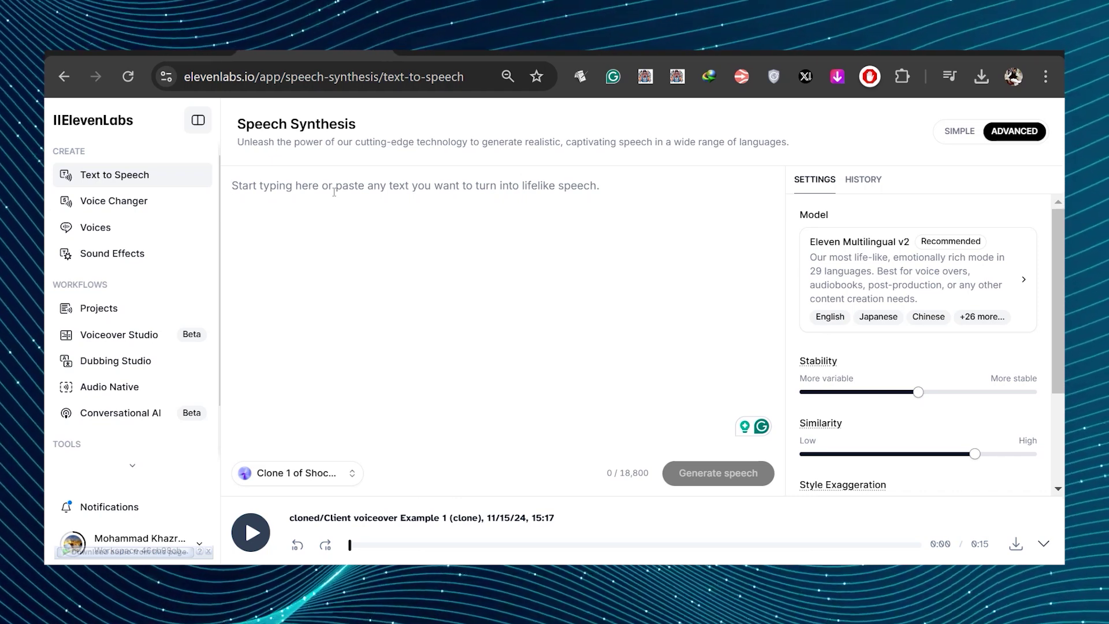
Generate speech for the pasted welcome script, then for 'Hello, my name is --- Adam'
{"action": "type", "text": "Welcome  to my YouTube channel.  Find a video that you want to watch,  kick back, relax, and enjoy the presentation."}
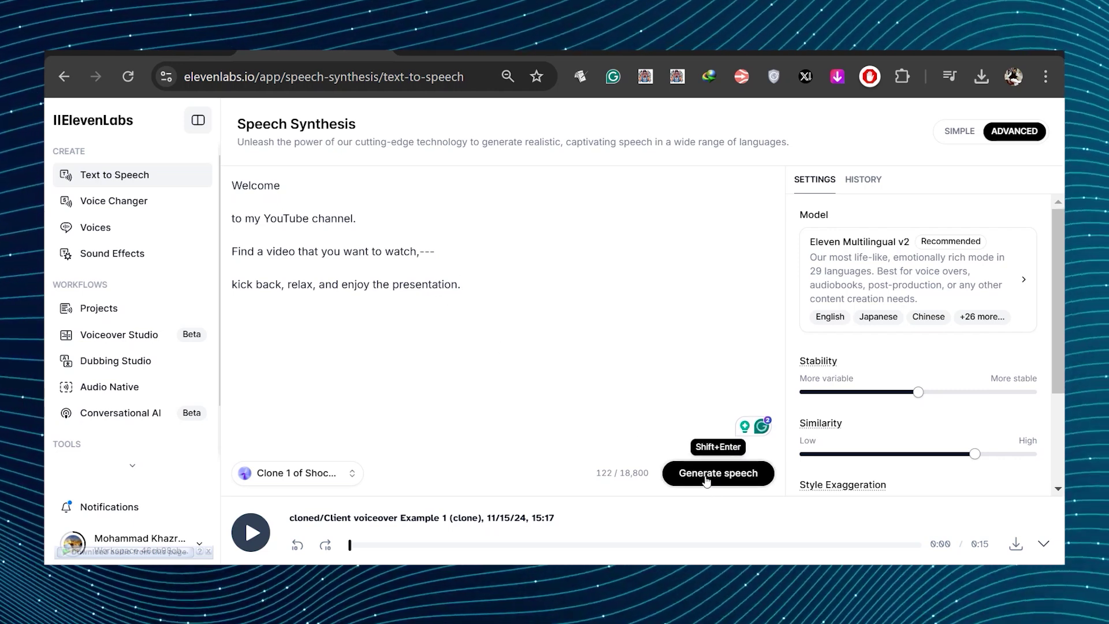
{"action": "left_click", "coordinate": [707, 477]}
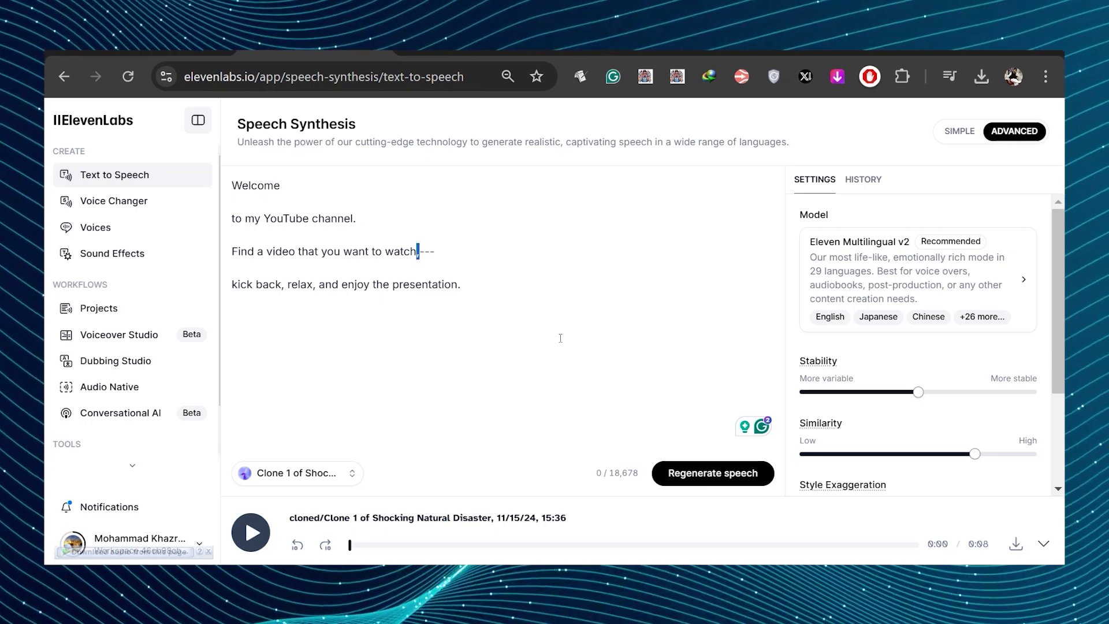
{"action": "key", "text": "ctrl+a"}
{"action": "type", "text": "Hello, my name is Adam"}
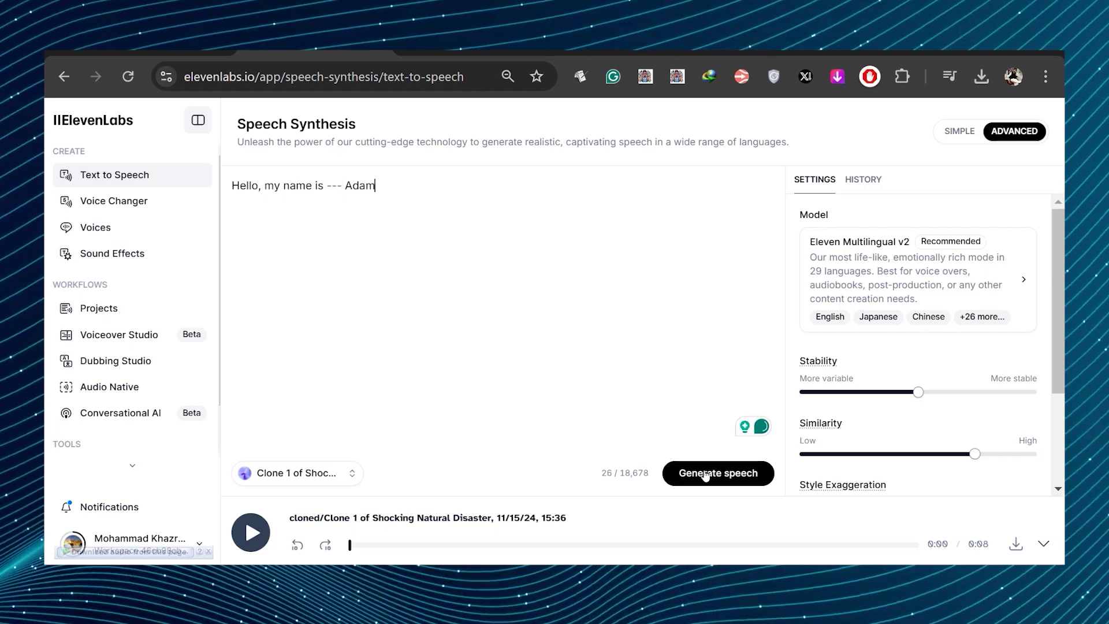
{"action": "left_click", "coordinate": [717, 473]}
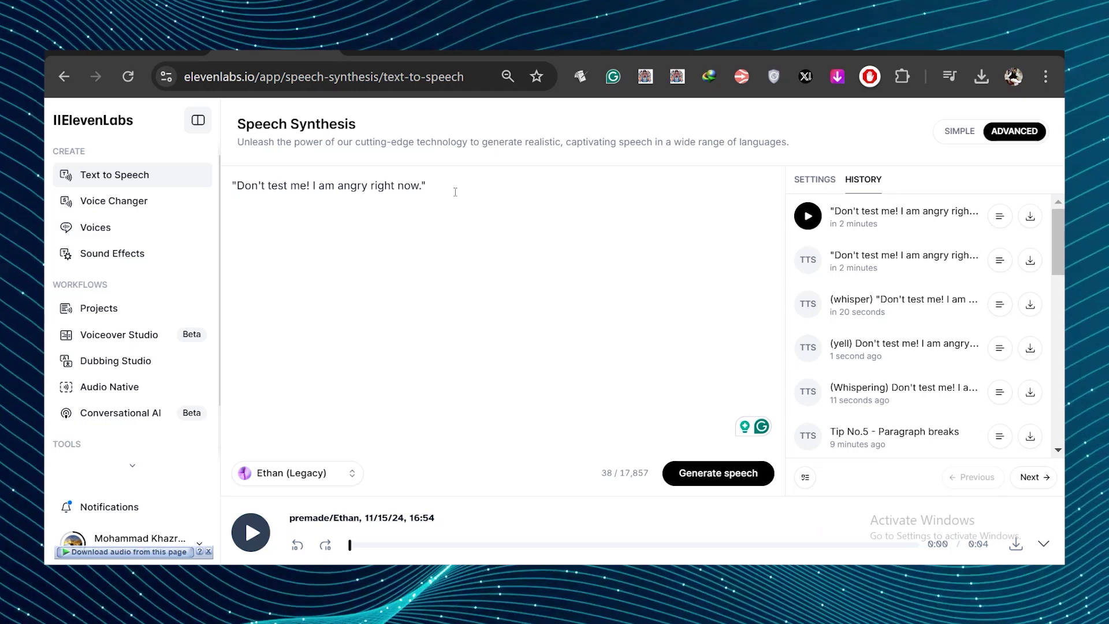
Change the cue to (whispering), regenerate 'Don't test me! I am angry right now.', then regenerate again
{"action": "left_click_drag", "start_coordinate": [456, 192], "coordinate": [232, 186]}
{"action": "left_click", "coordinate": [495, 230]}
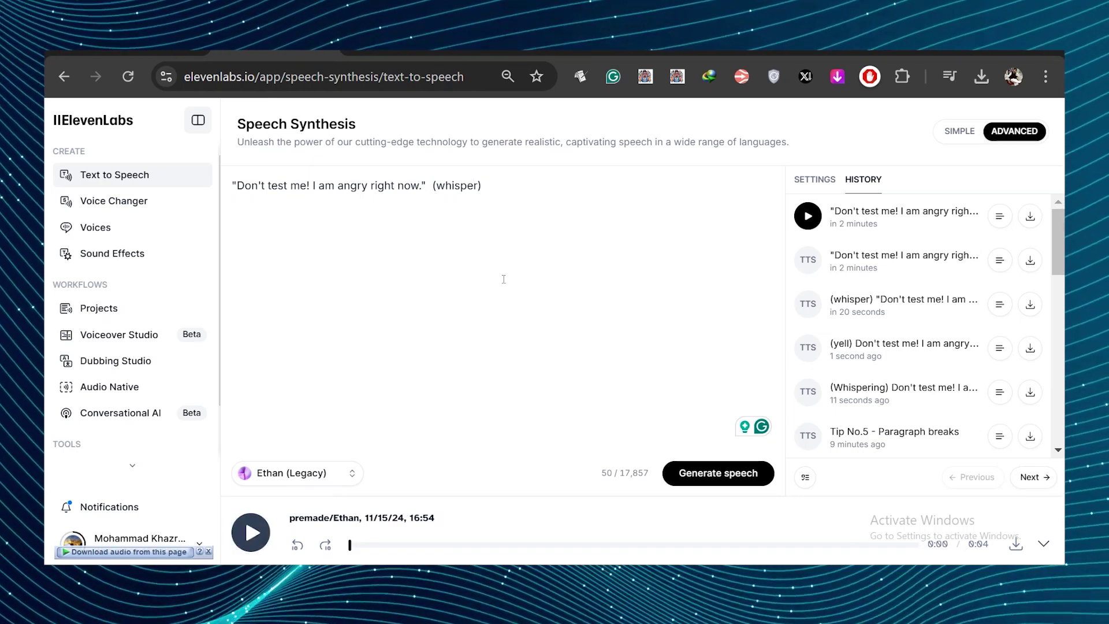
{"action": "type", "text": "ing"}
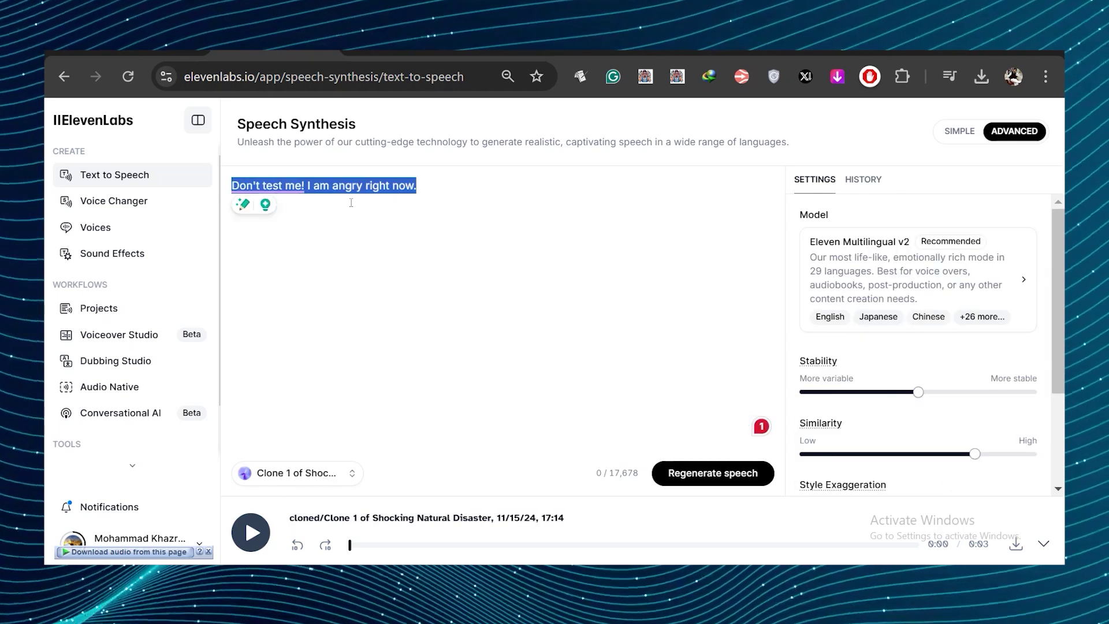
{"action": "left_click", "coordinate": [722, 480]}
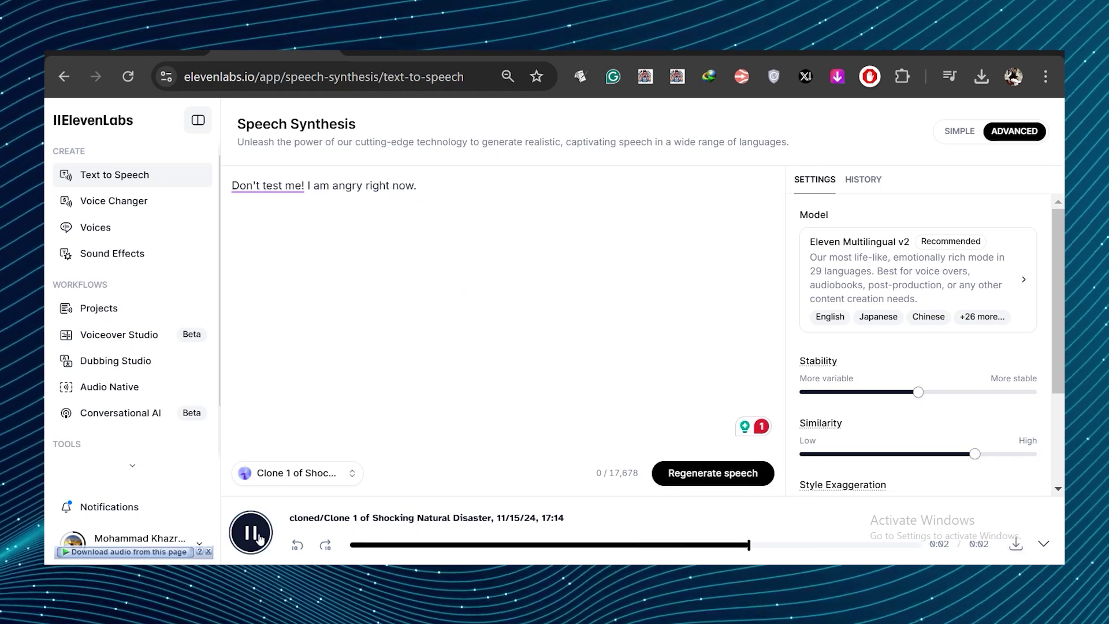
{"action": "key", "text": "ctrl+a"}
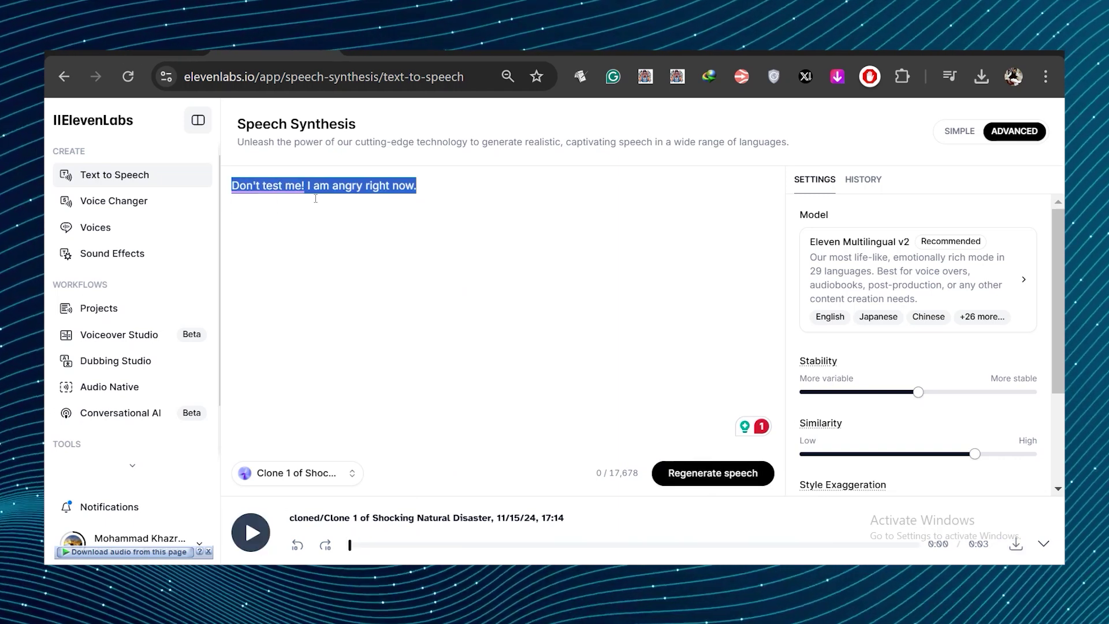
{"action": "left_click", "coordinate": [441, 306]}
{"action": "left_click", "coordinate": [726, 485]}
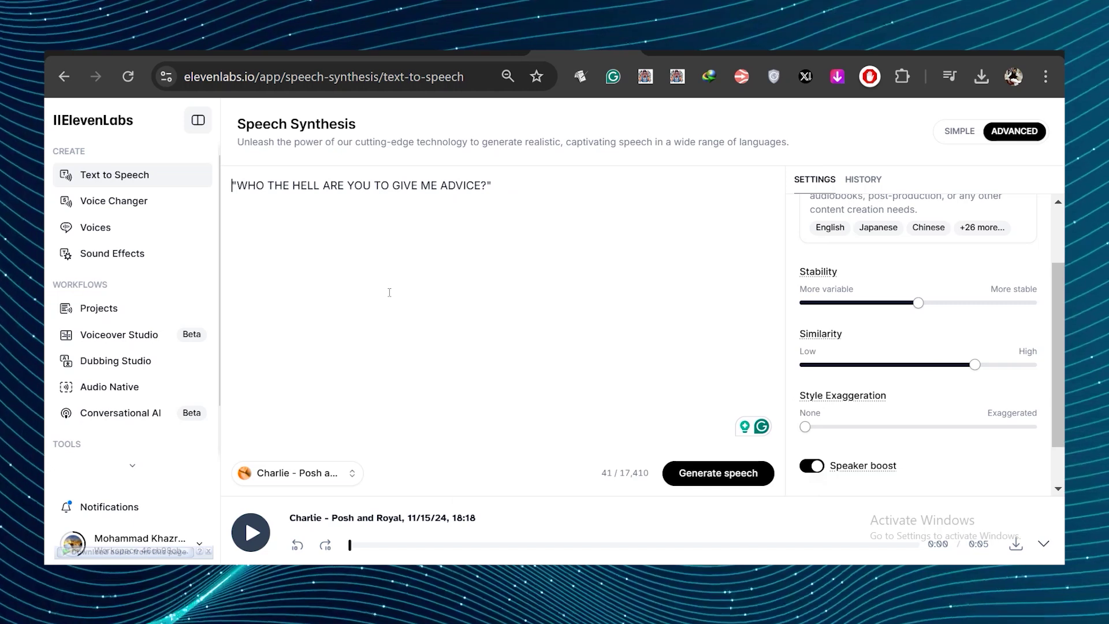
Prefix the quote with '(yelling) He shouted at the top of his lungs,' and play the Charlie clip
{"action": "type", "text": "(yelling)"}
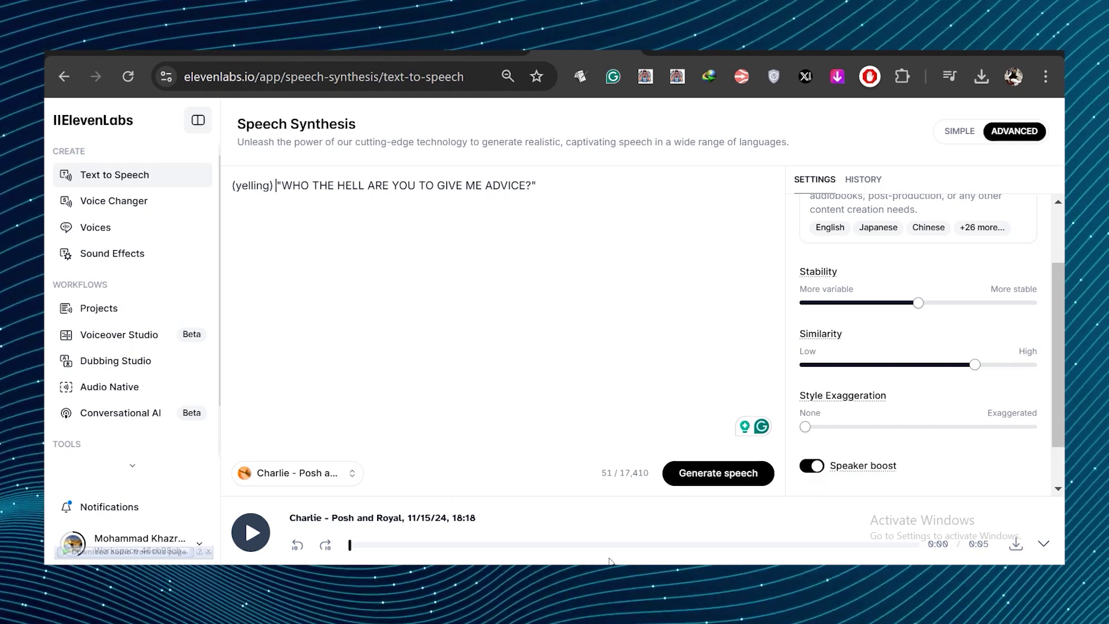
{"action": "type", "text": "He shouted at the top of his lungs,"}
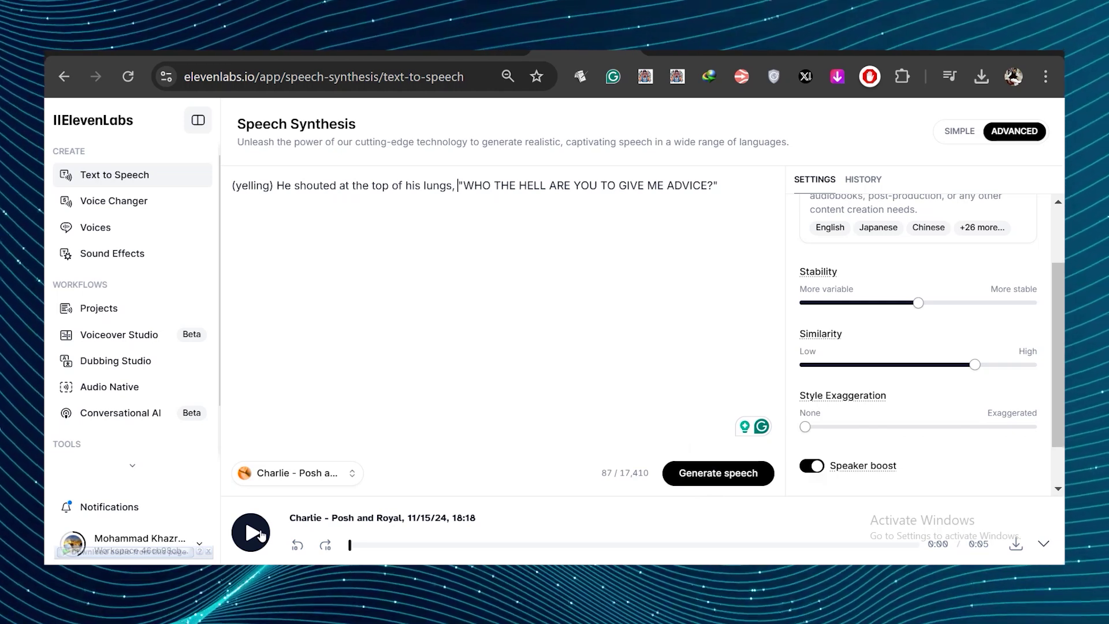
{"action": "left_click", "coordinate": [260, 534]}
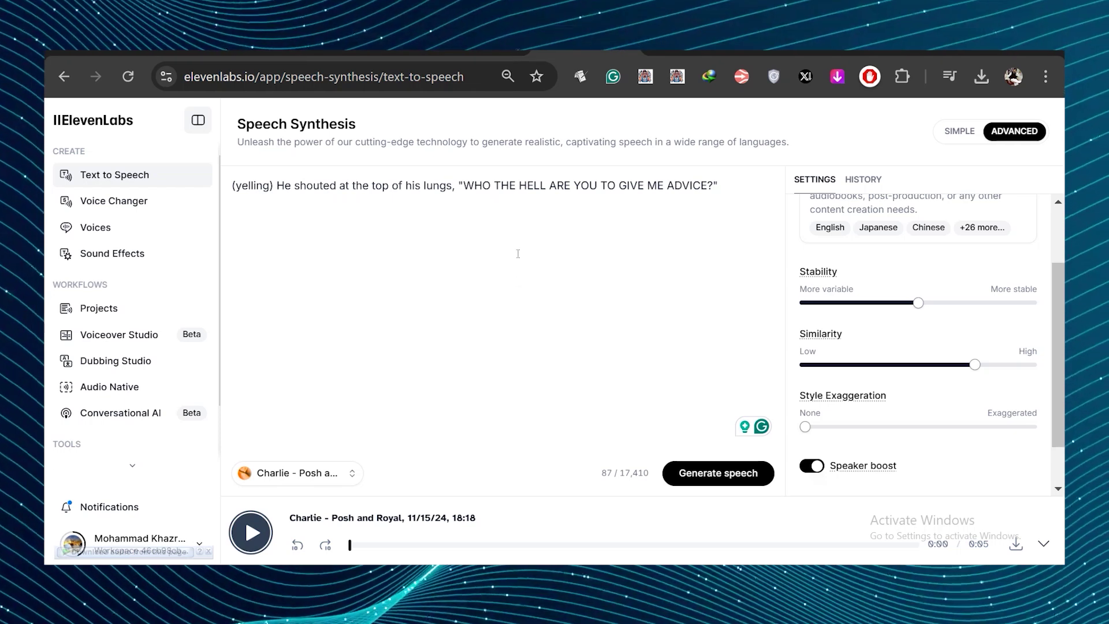
Replace the quote with 'WHY DID YOU MOVE THE CAT BOWL INTO THE LIVING ROOM?' and generate speech
{"action": "left_click_drag", "start_coordinate": [464, 185], "coordinate": [711, 190]}
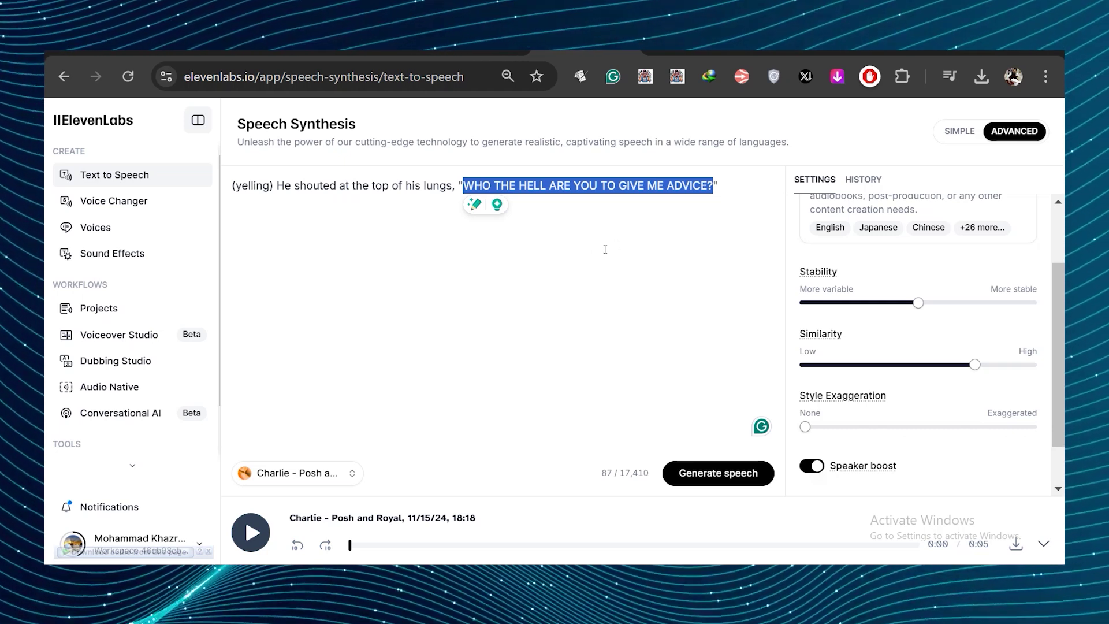
{"action": "type", "text": "WHY DID YOU MOVE THE CAT BOWL INTO THE LIVING ROOM?"}
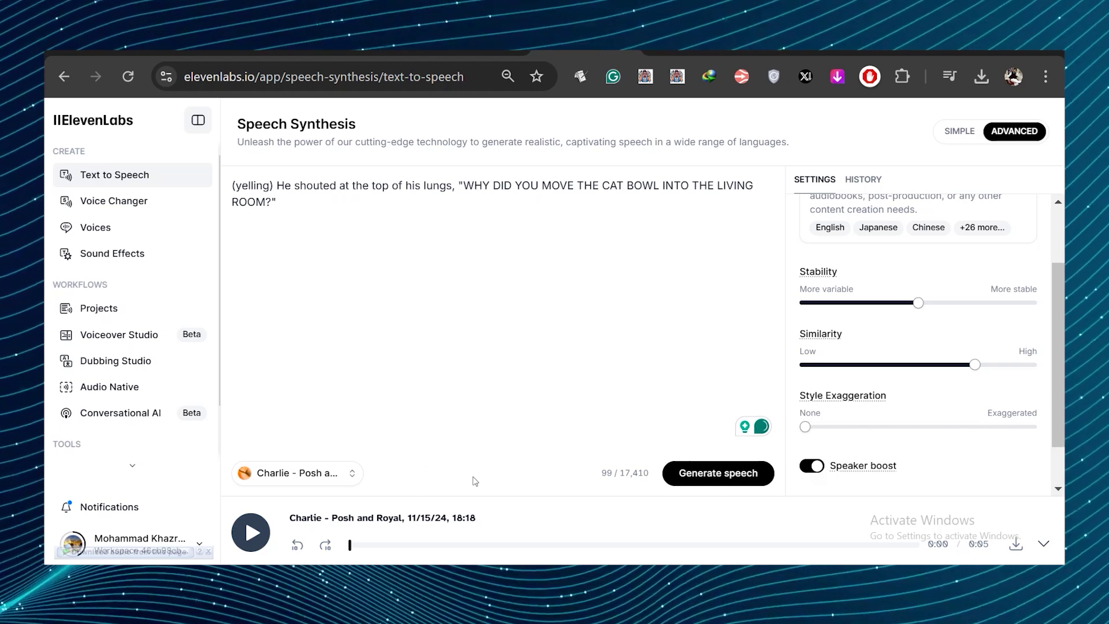
{"action": "left_click", "coordinate": [692, 474]}
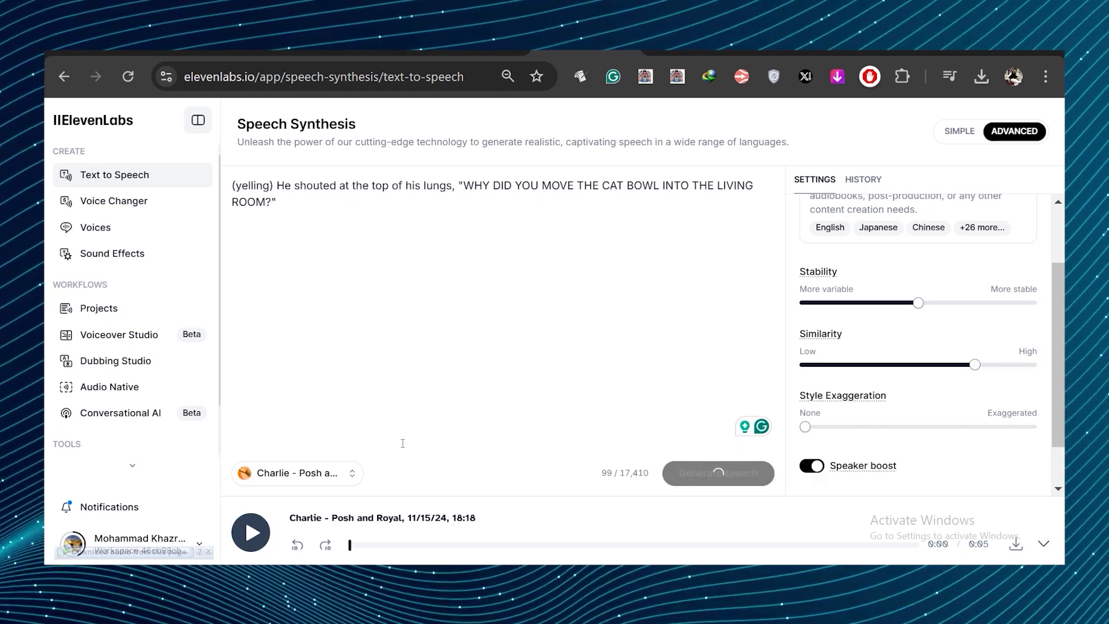